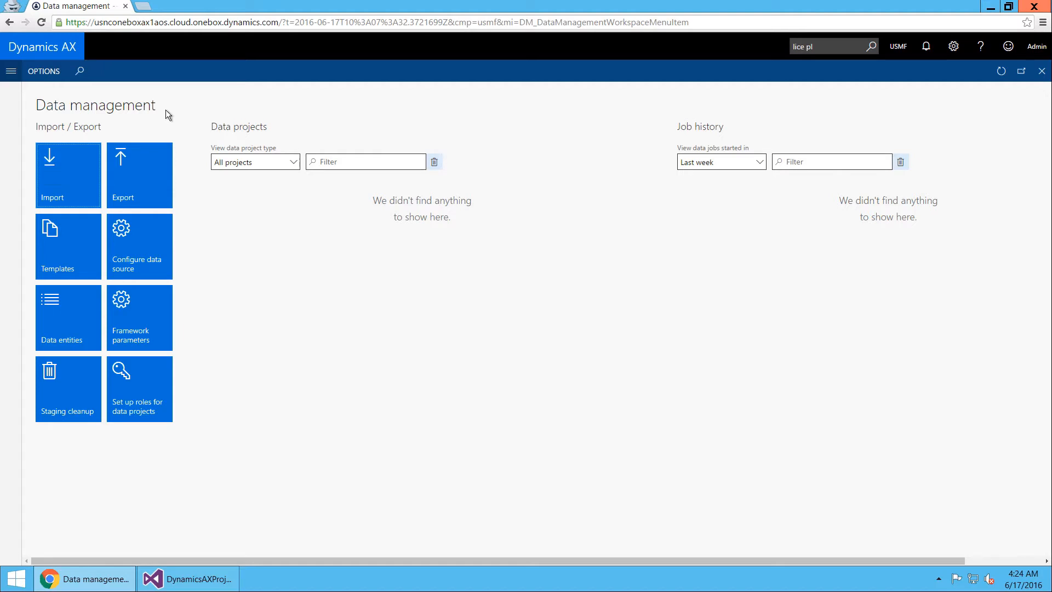
# Create an import project named "Inbound ASN manual" with source data format XML-Attribute and entity Inbound ASN
pyautogui.click(84, 181)
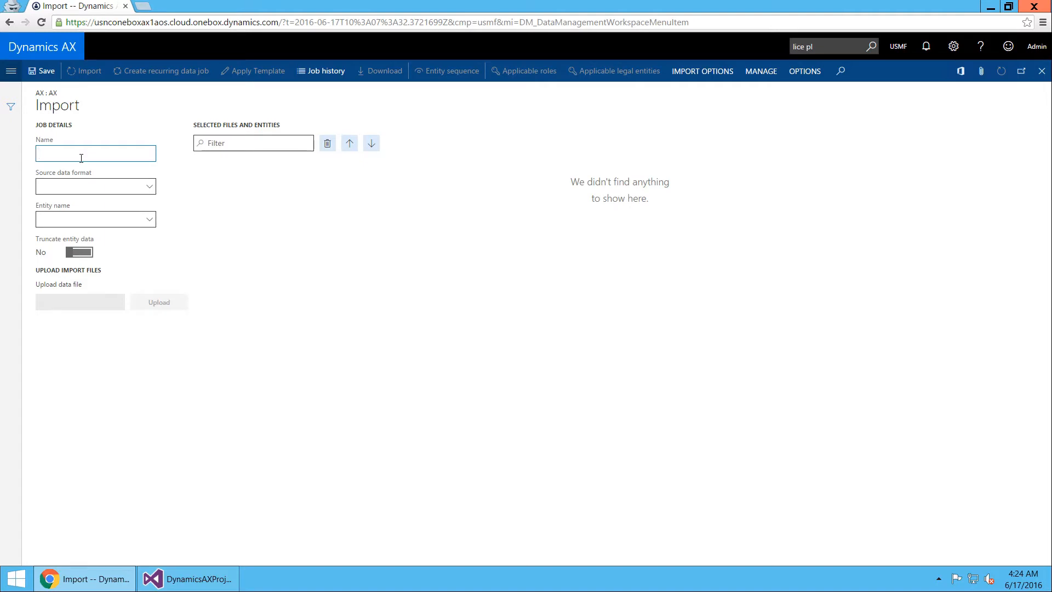
pyautogui.write('Inbound ASN manual')
pyautogui.press('Tab')
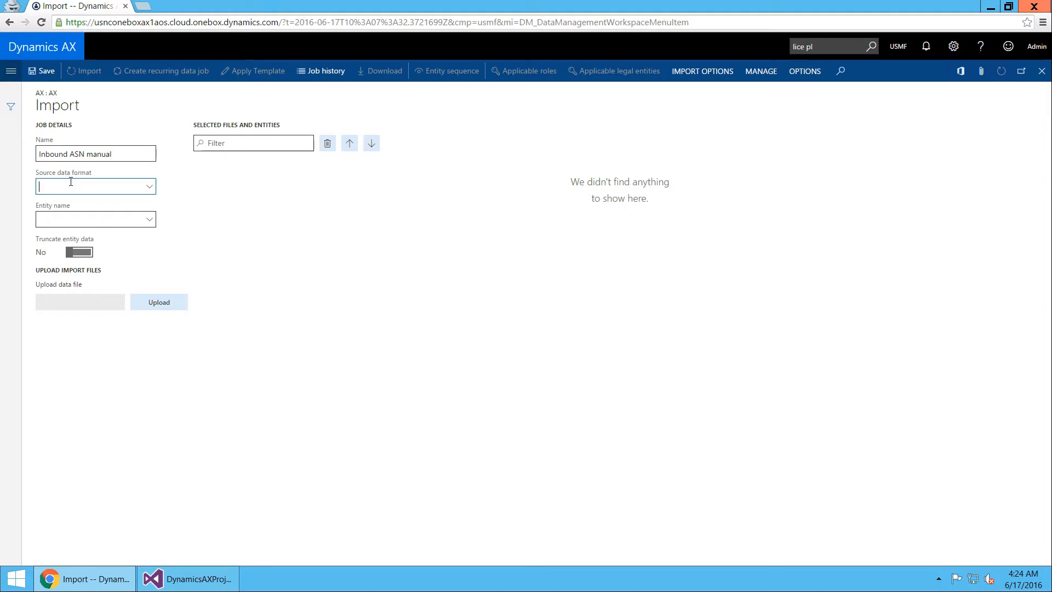
pyautogui.write('xml')
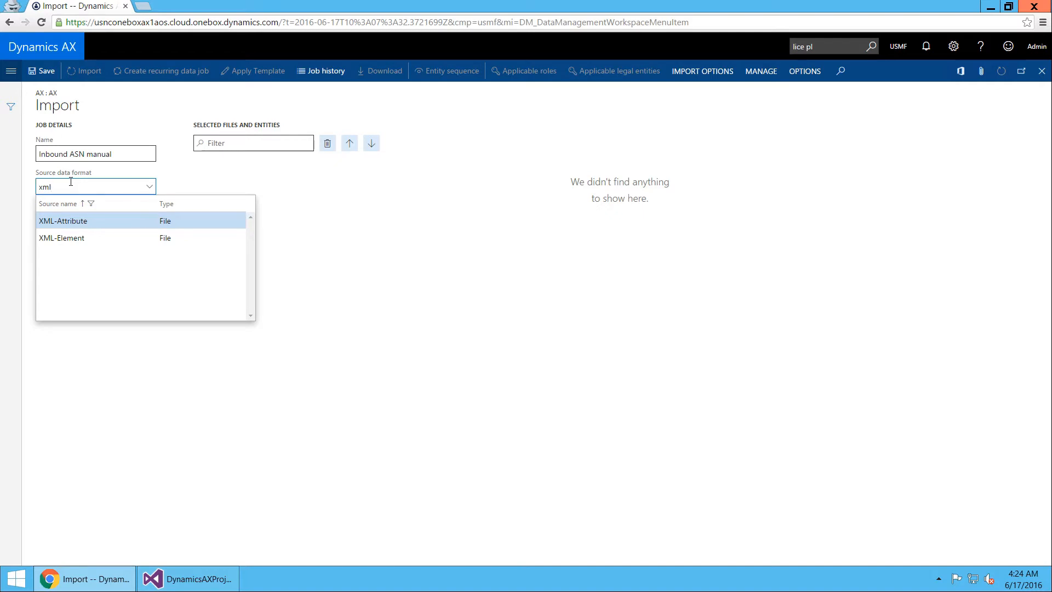
pyautogui.press('Return')
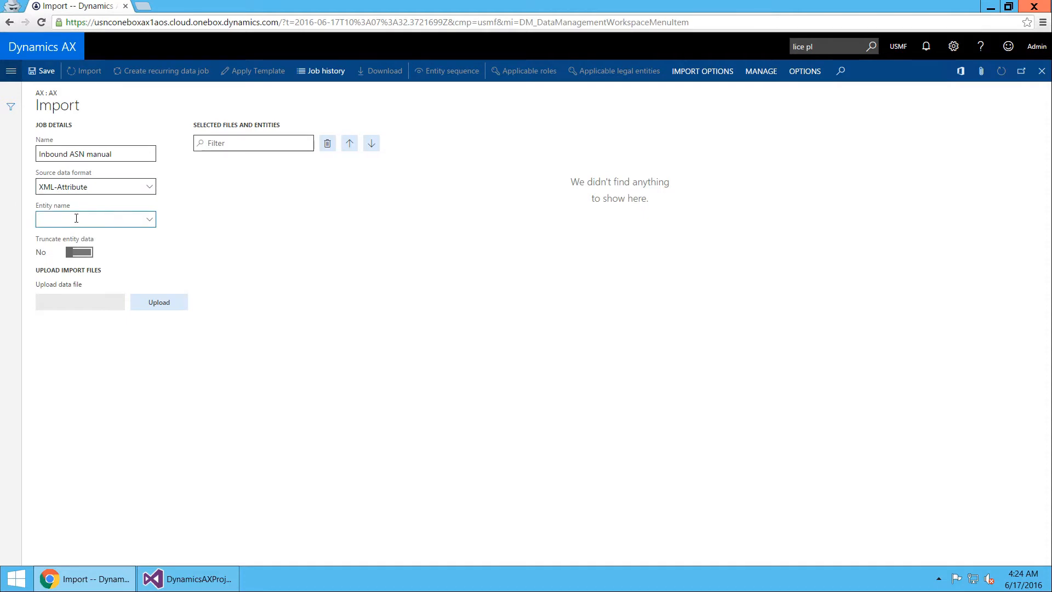
pyautogui.write('Inbound')
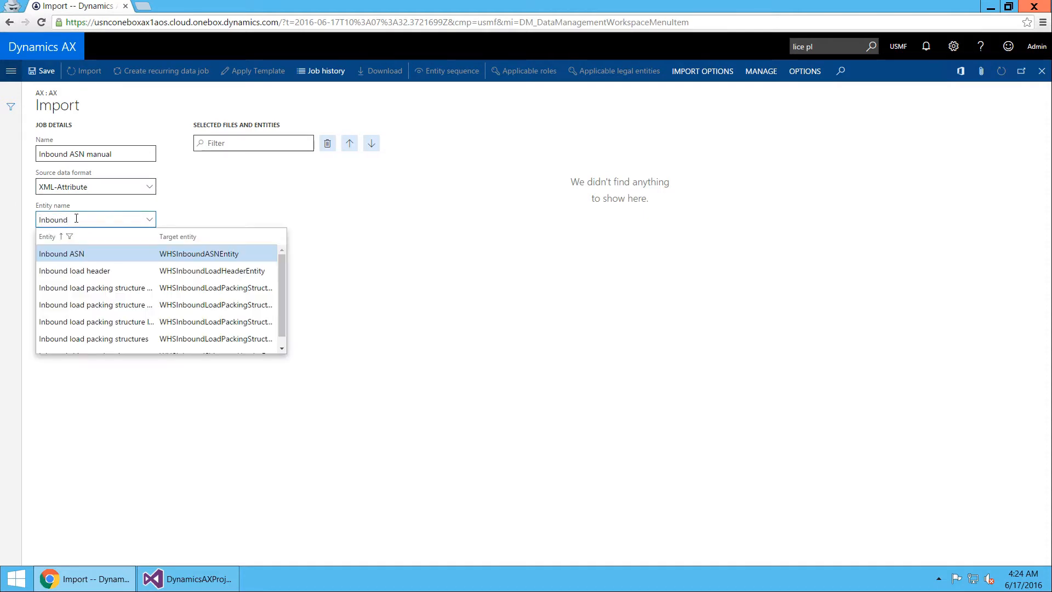
pyautogui.press('Return')
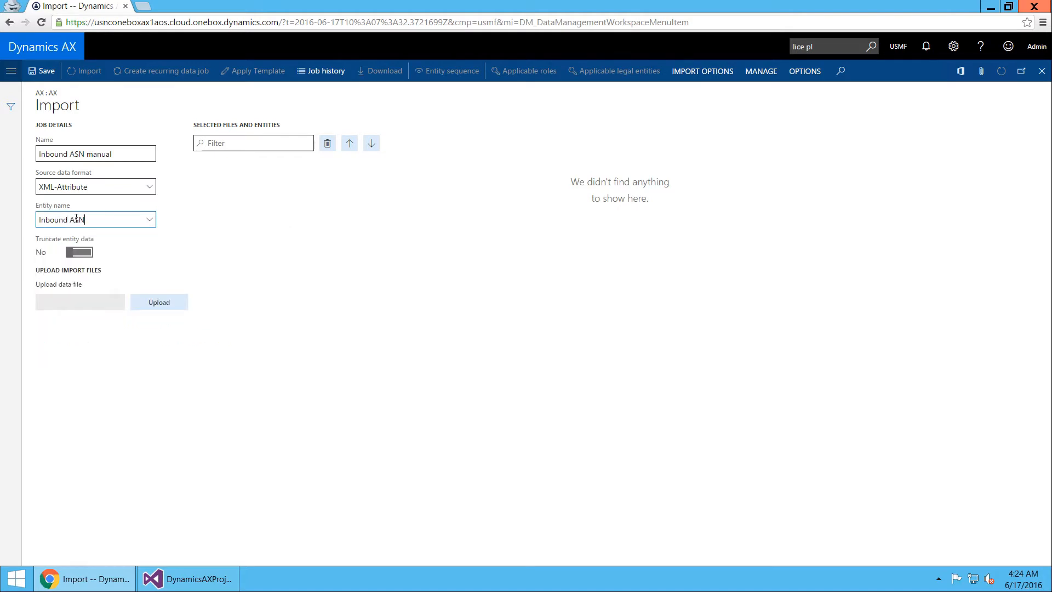
# Upload the InboundASN XML file from the Desktop to the import project, review the mapping messages and dismiss them
pyautogui.click(170, 303)
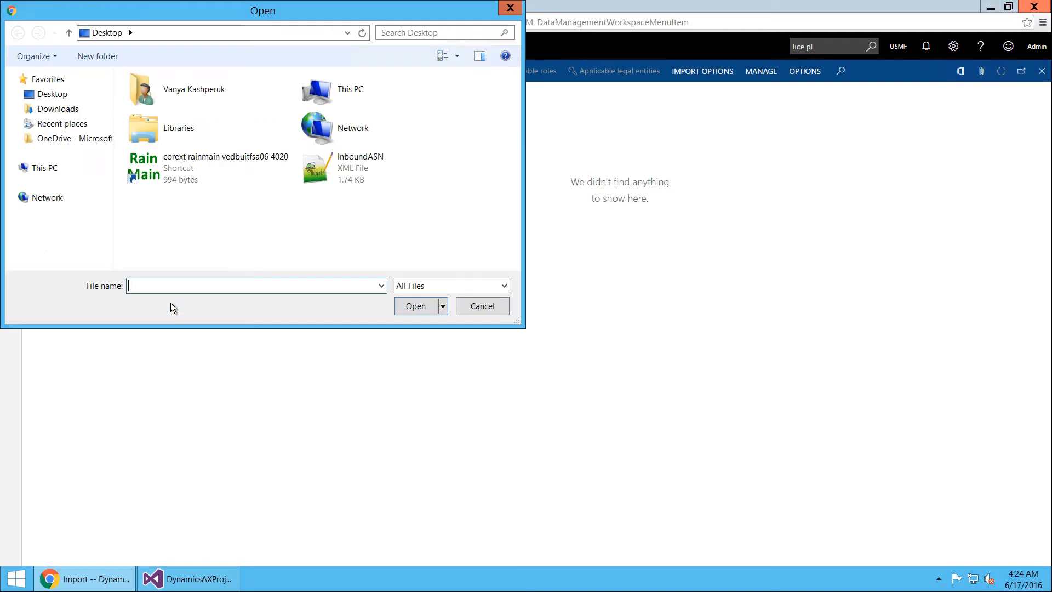
pyautogui.click(351, 179)
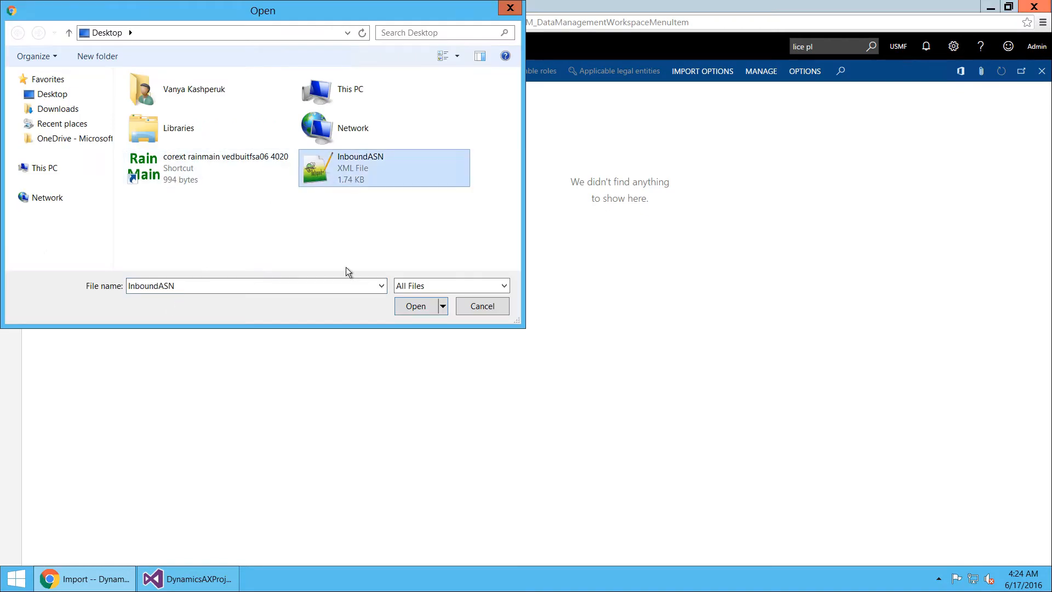
pyautogui.click(415, 307)
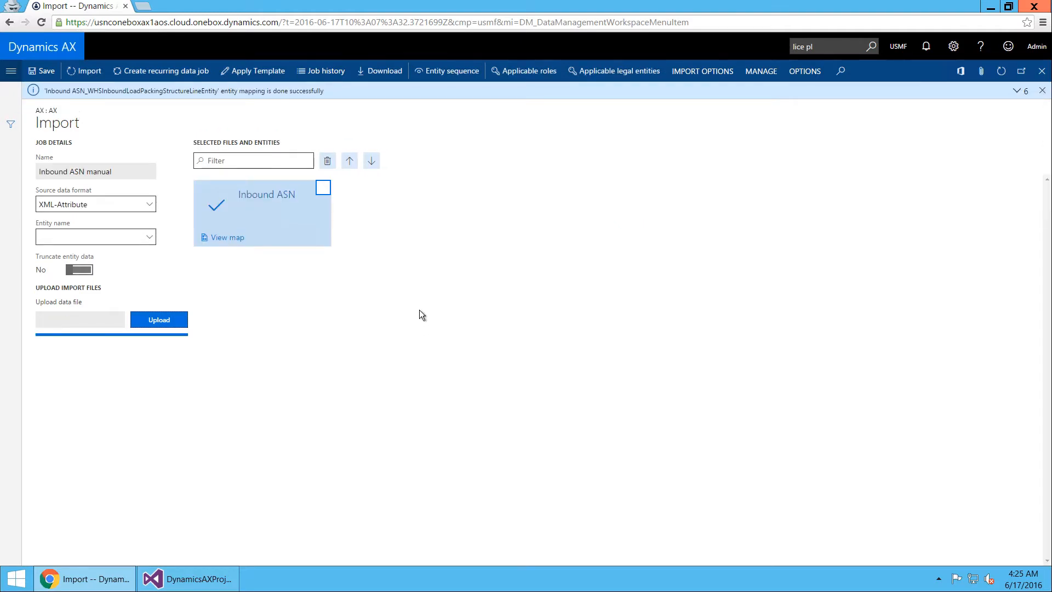
pyautogui.click(1025, 93)
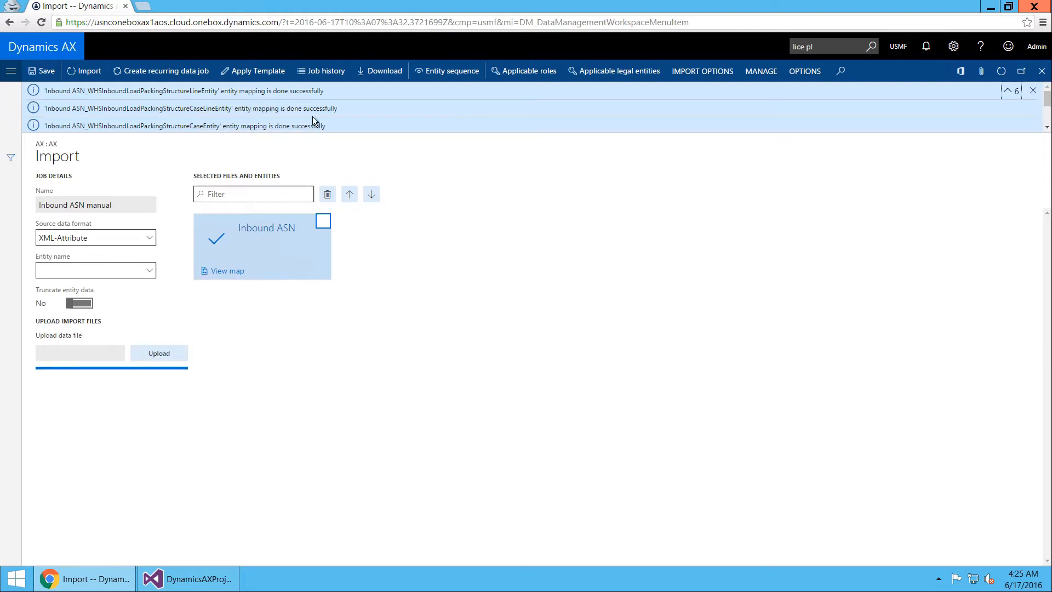
pyautogui.click(1033, 91)
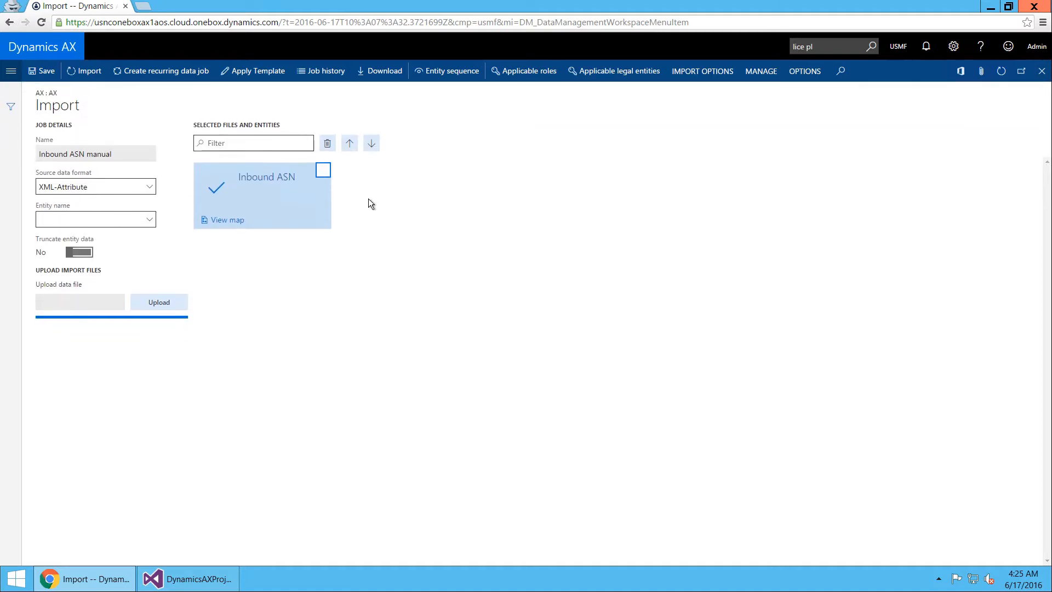
# Examine the Inbound ASN composite entities and the packing structure entity's source-to-staging map, and return to the import project
pyautogui.click(221, 214)
pyautogui.click(221, 217)
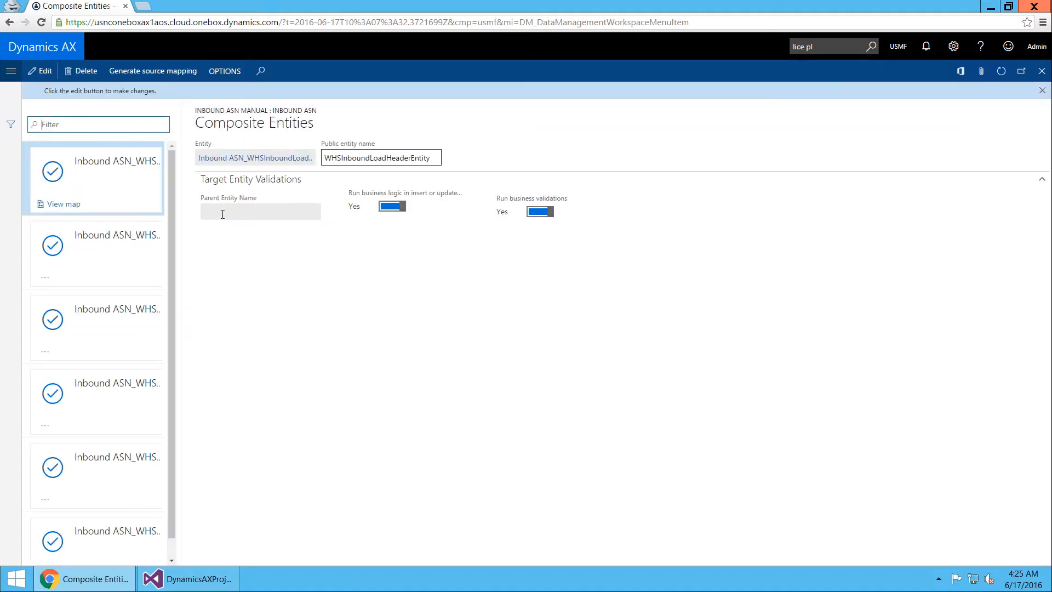
pyautogui.click(137, 262)
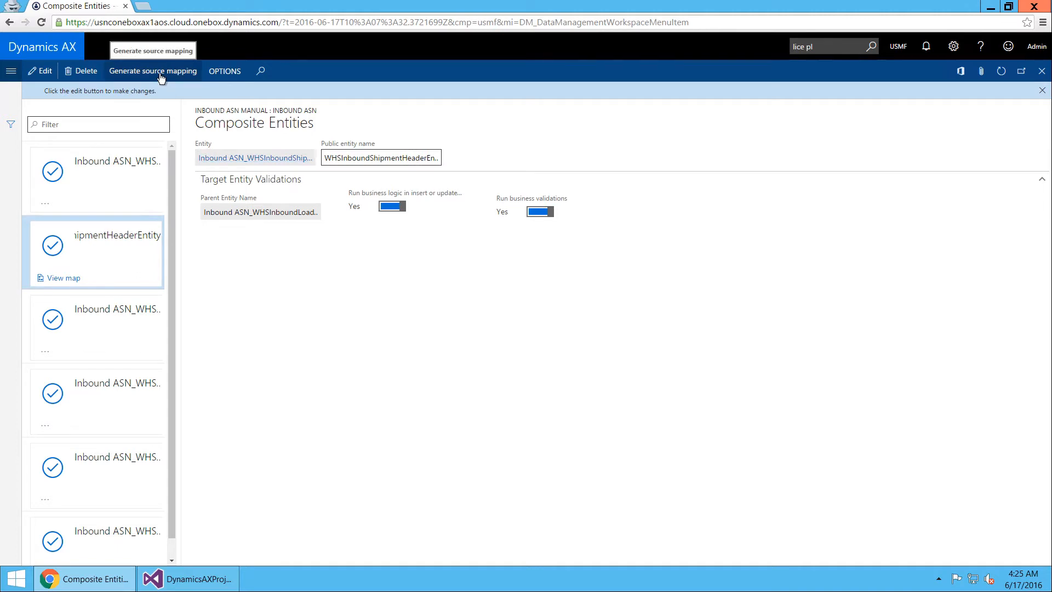
pyautogui.click(118, 325)
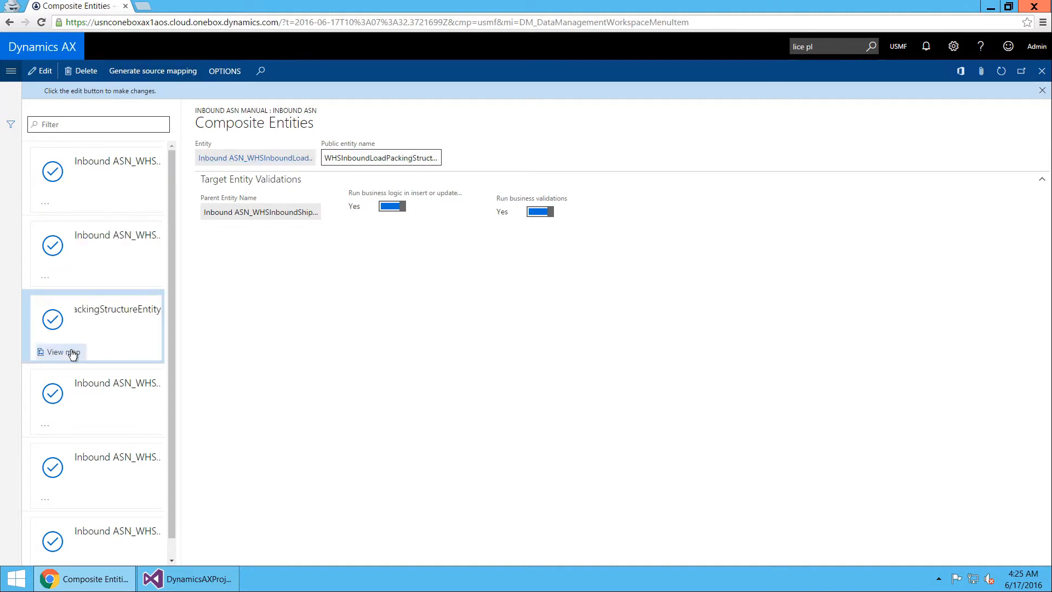
pyautogui.click(72, 353)
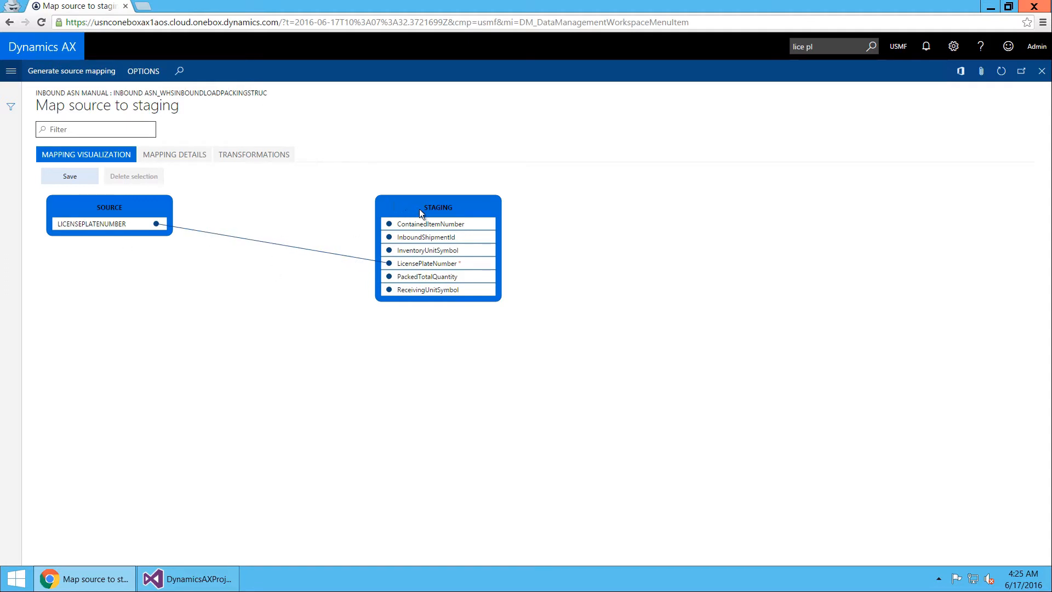
pyautogui.moveTo(490, 270)
pyautogui.click(1041, 71)
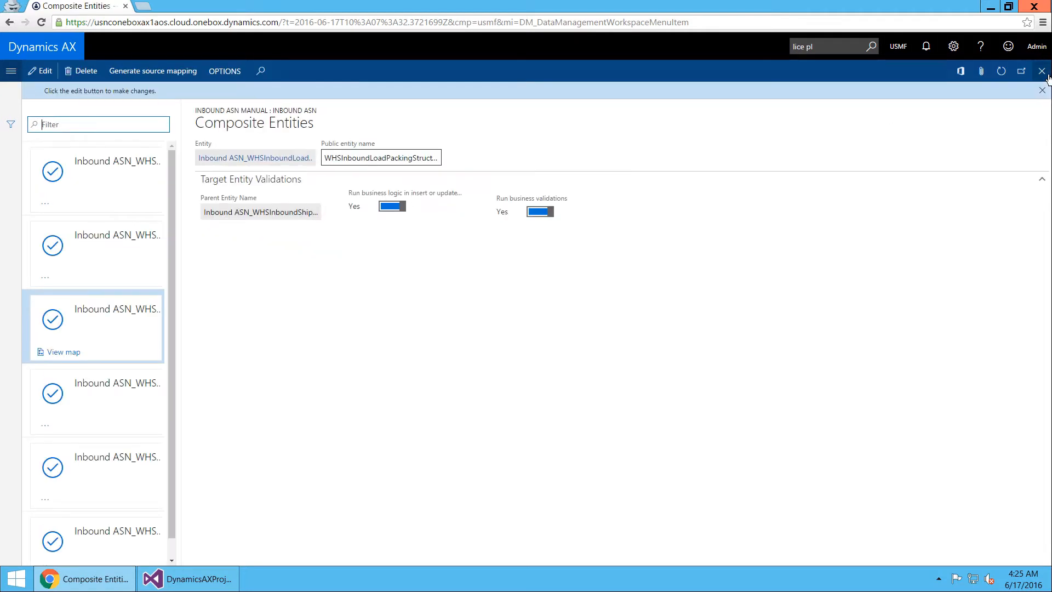
pyautogui.click(1041, 72)
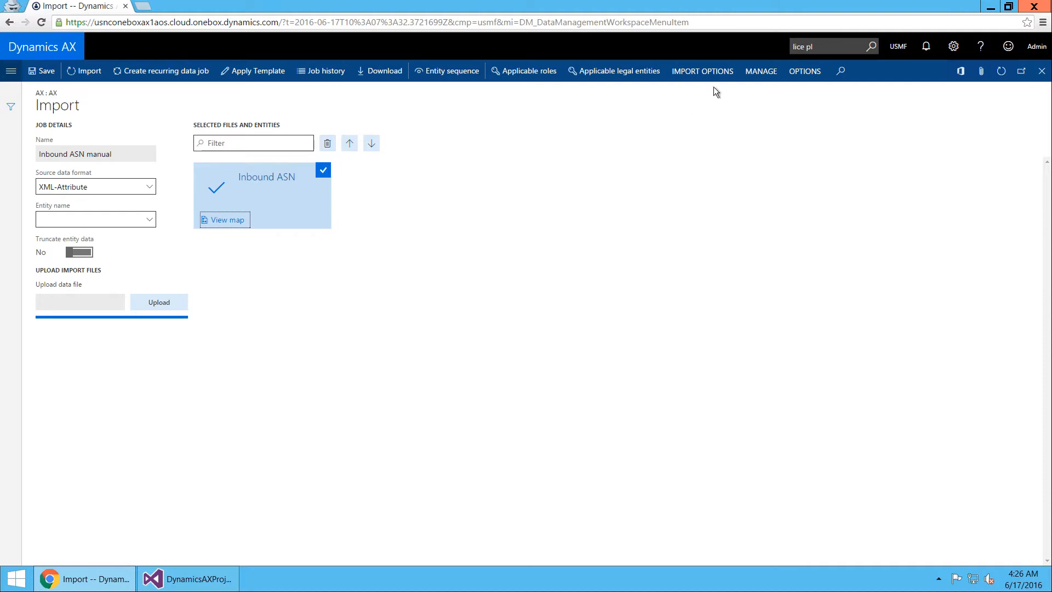
# Run the import of the Inbound ASN project immediately
pyautogui.click(694, 75)
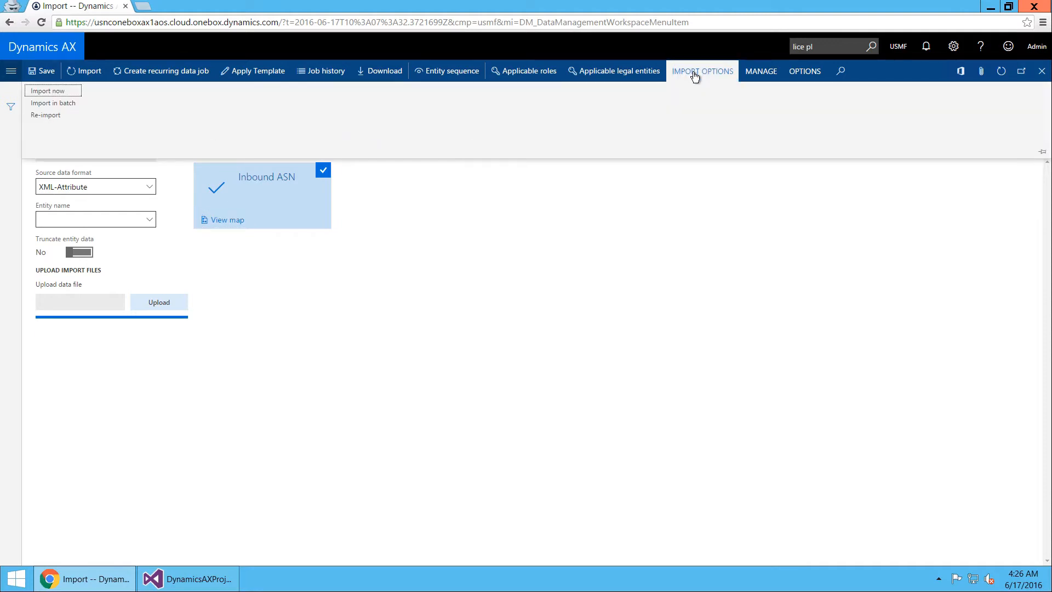
pyautogui.click(75, 93)
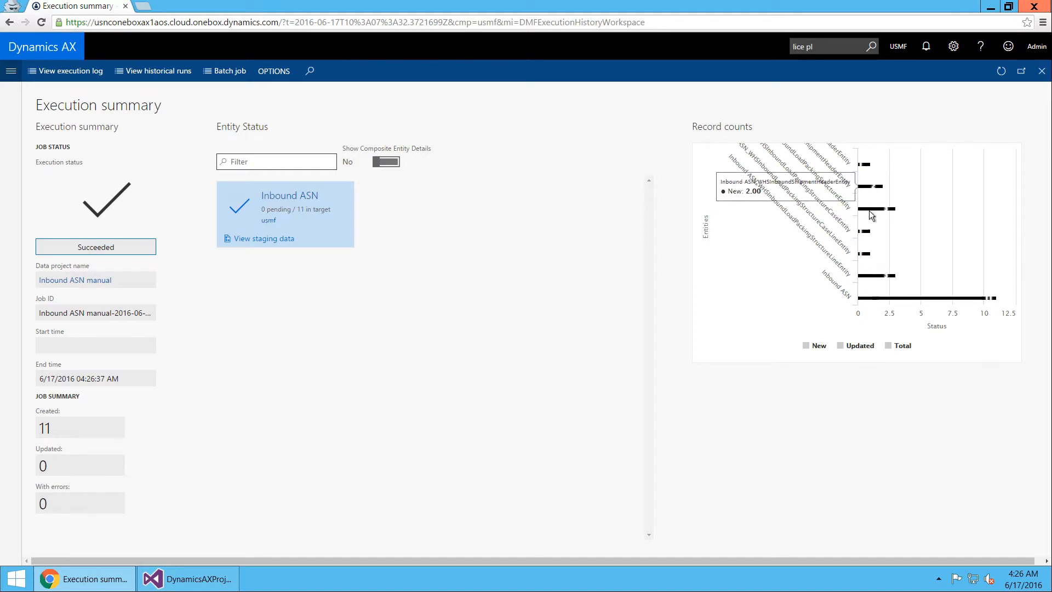
pyautogui.moveTo(873, 299)
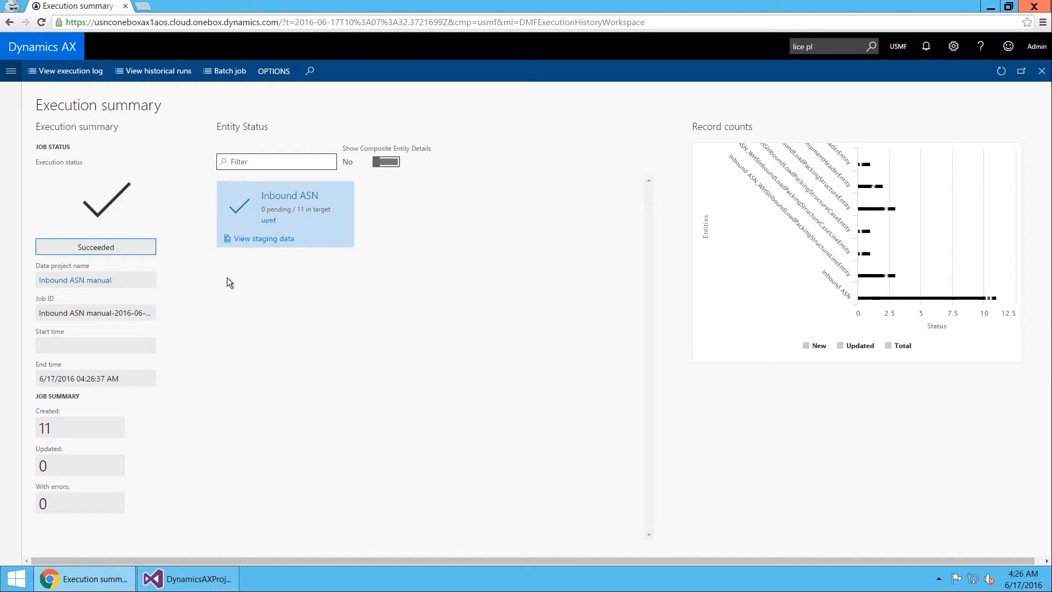
# Examine the execution log and the staging data of the inbound load header entity
pyautogui.click(265, 244)
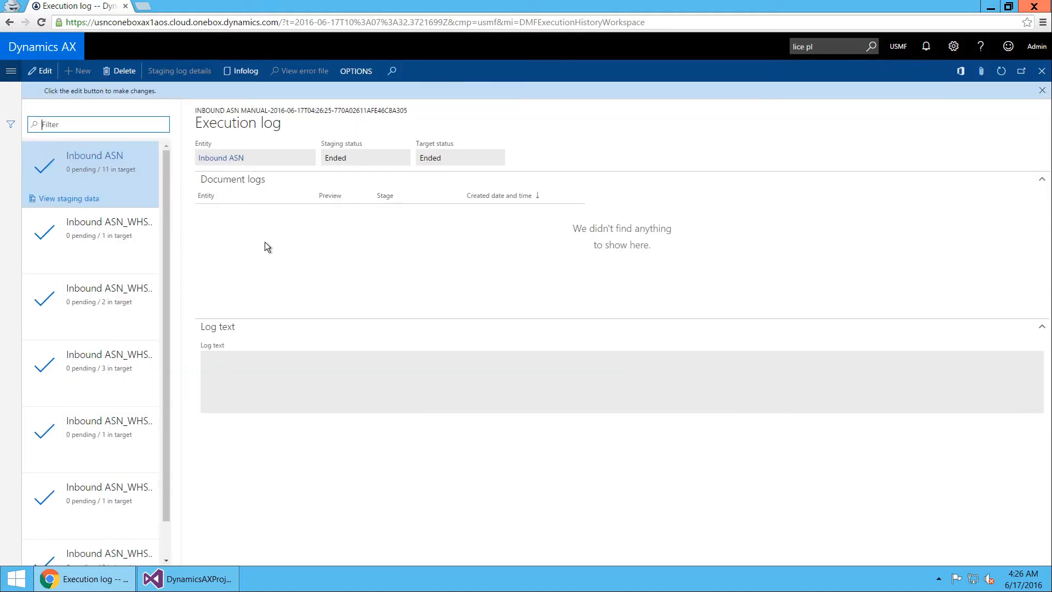
pyautogui.click(130, 257)
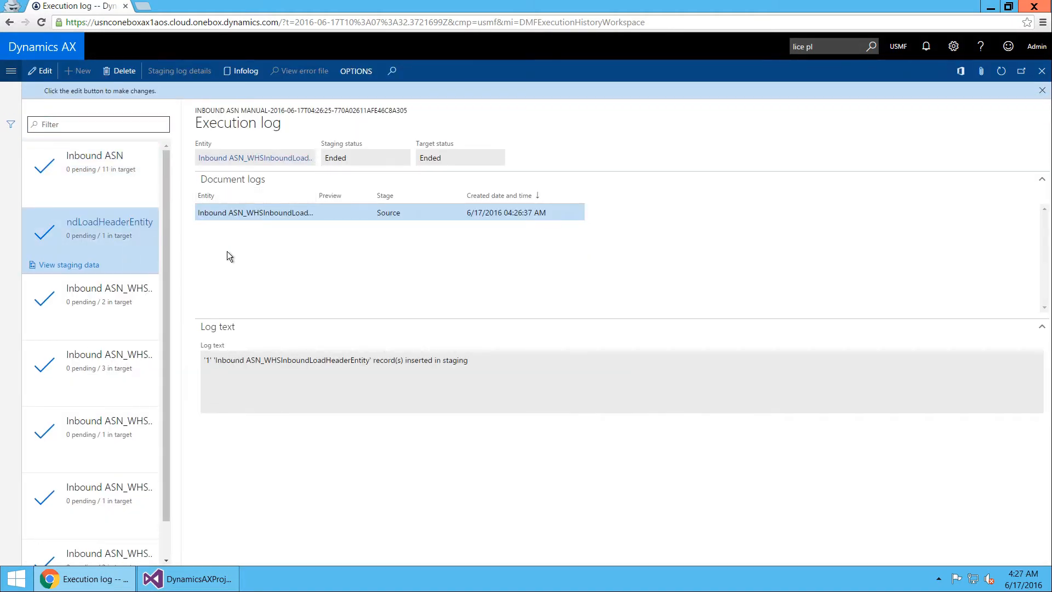
pyautogui.click(73, 266)
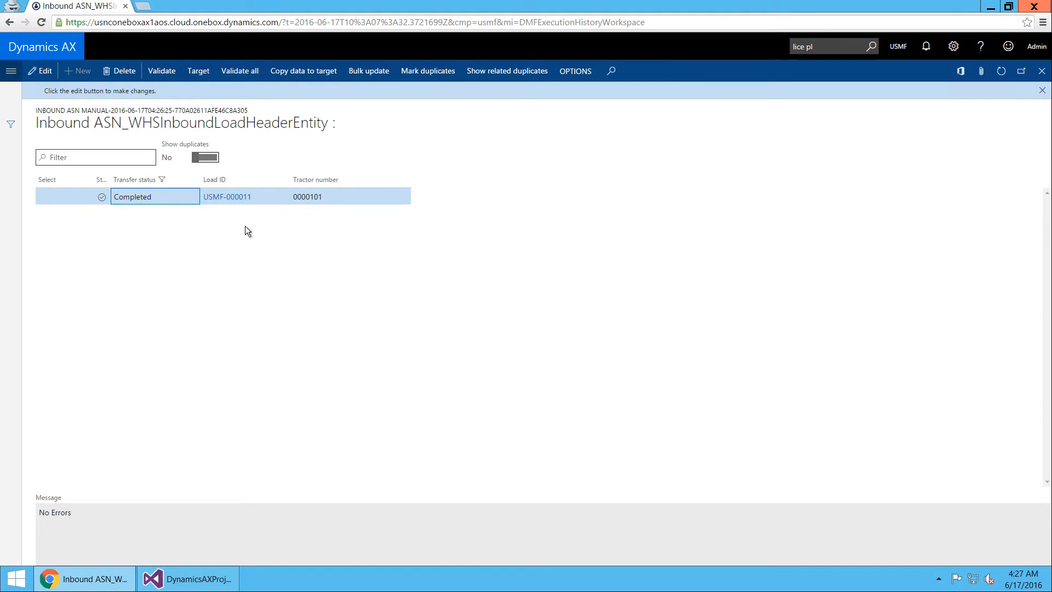
pyautogui.click(1042, 70)
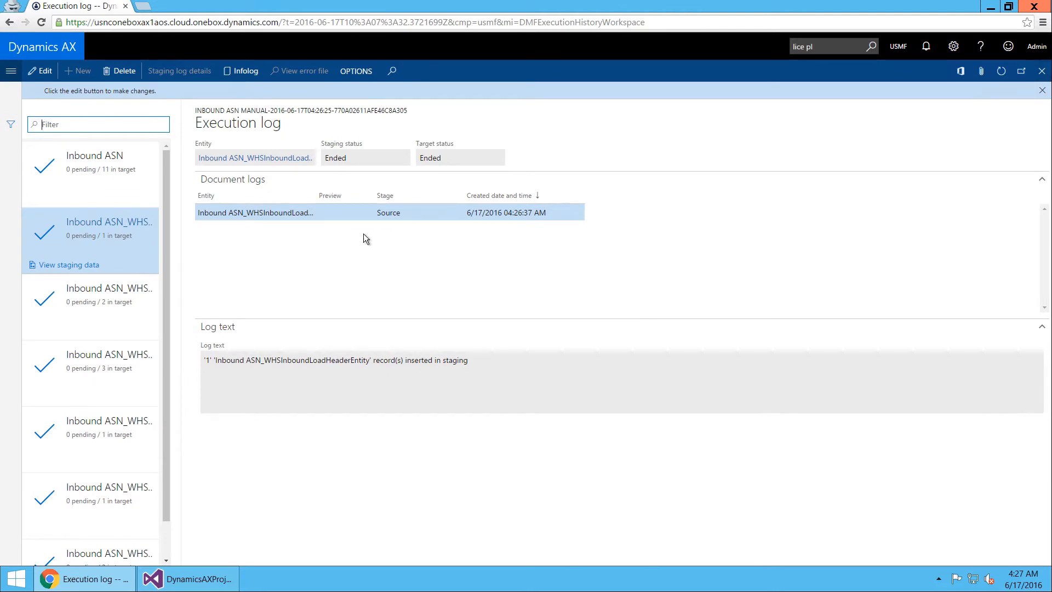
pyautogui.click(77, 265)
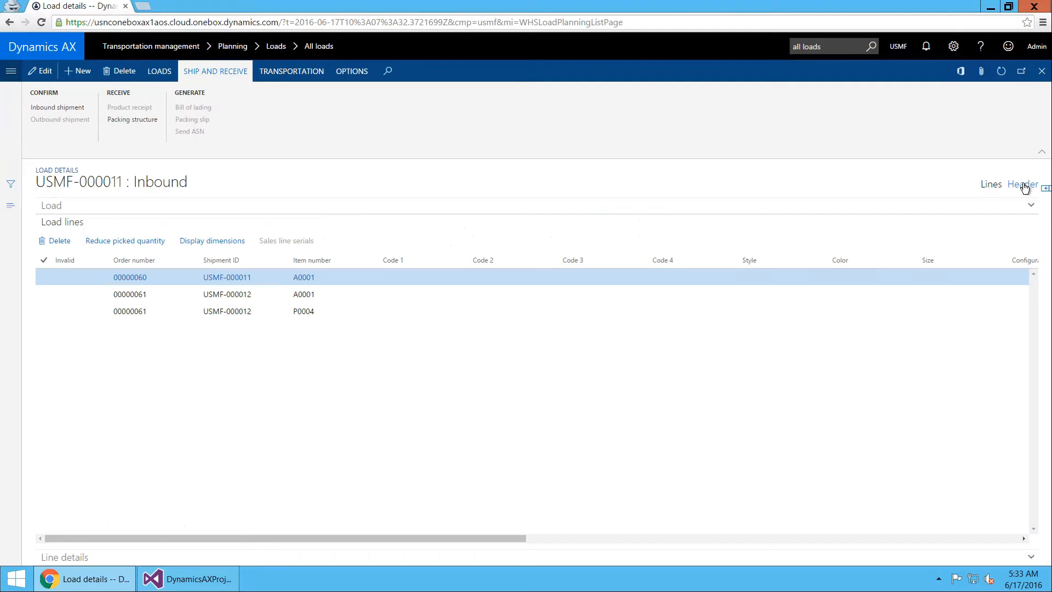
# Check the tractor number in the inbound load's header and open the load's packing structure
pyautogui.click(1021, 185)
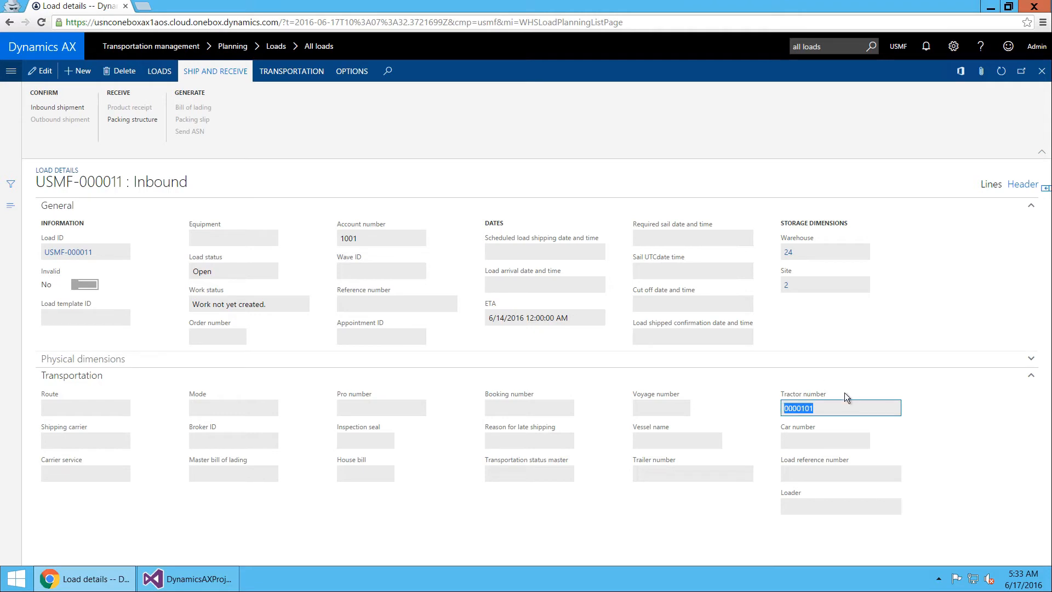
pyautogui.click(991, 185)
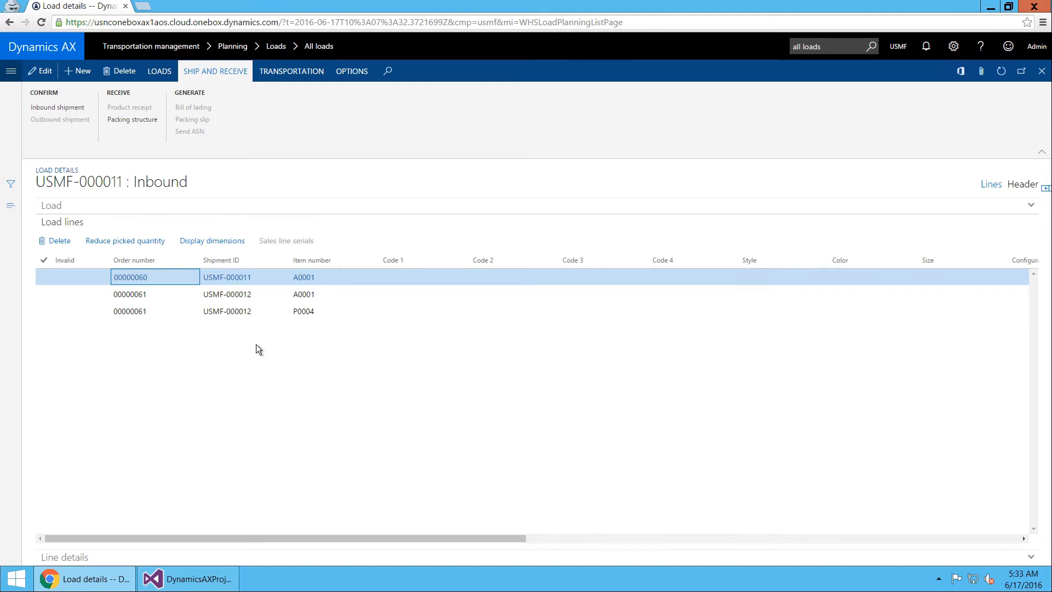
pyautogui.click(146, 120)
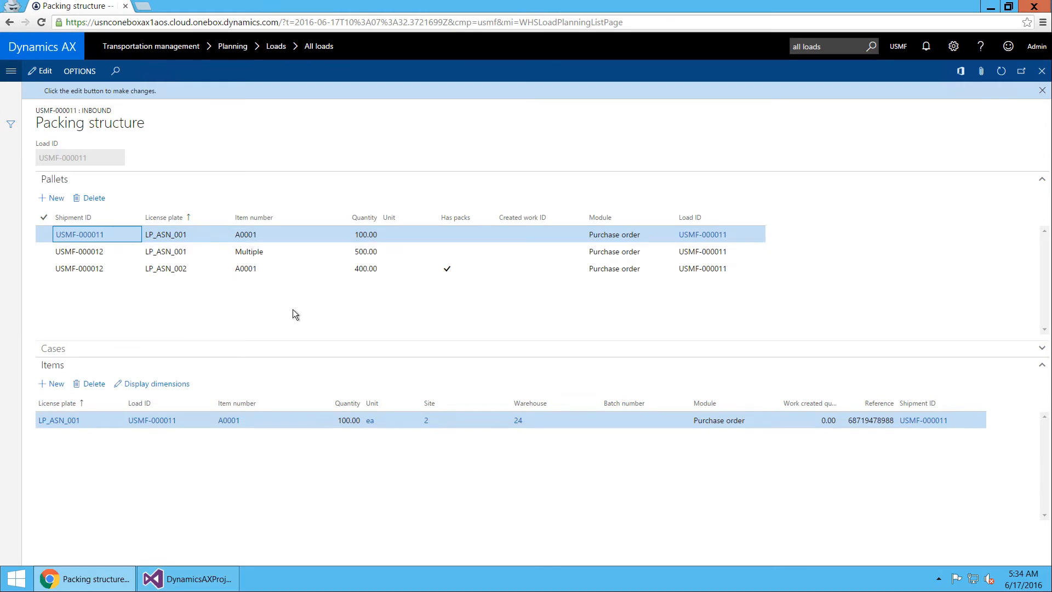
# Review the pallets in the packing structure and display the cases and items of pallet LP_ASN_002
pyautogui.keyDown('ctrl'); pyautogui.click(186, 249); pyautogui.keyUp('ctrl')
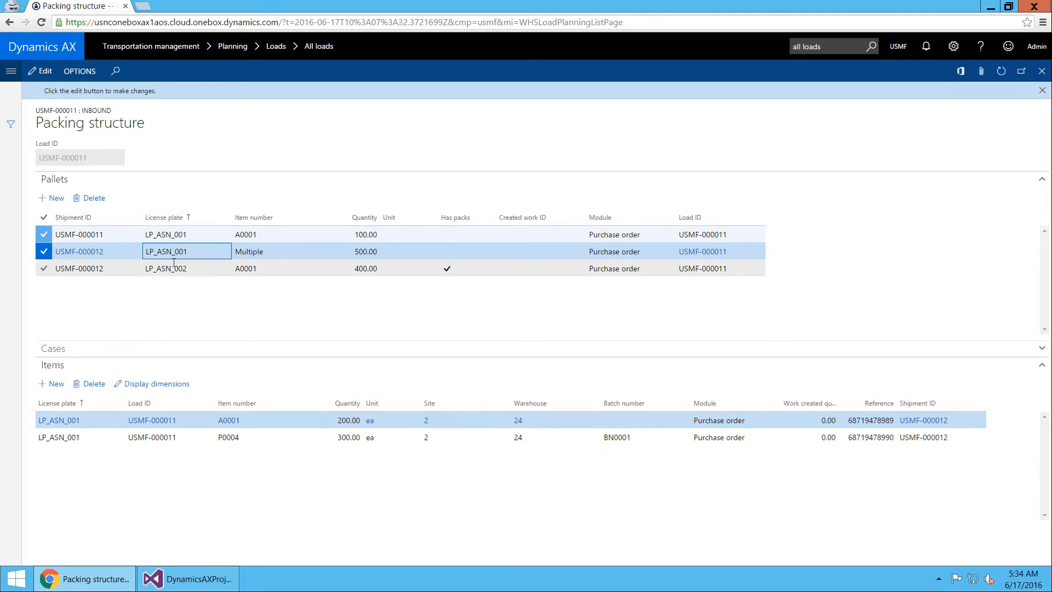
pyautogui.click(208, 270)
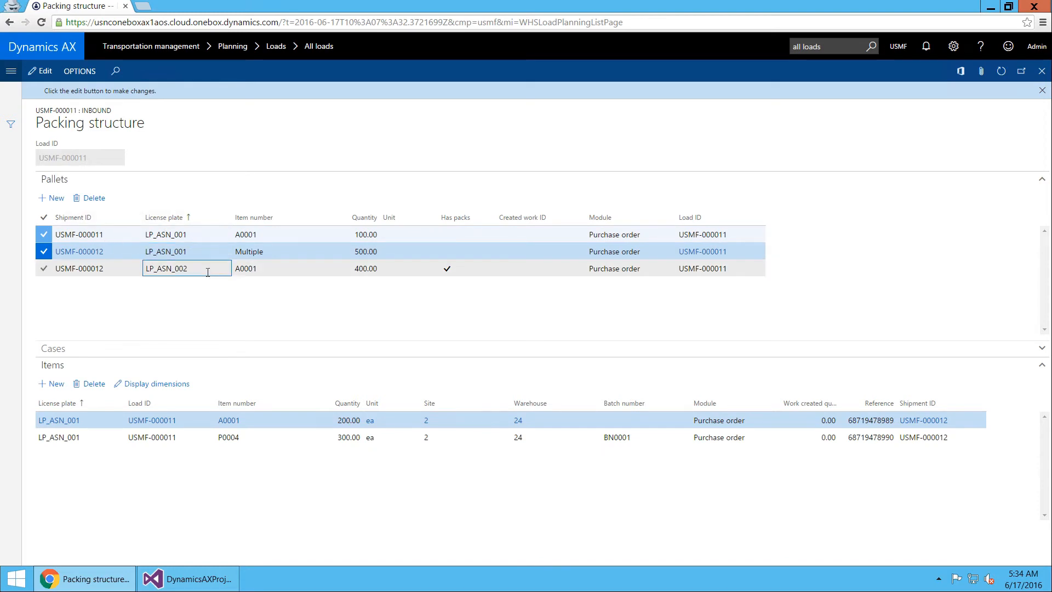
pyautogui.click(173, 351)
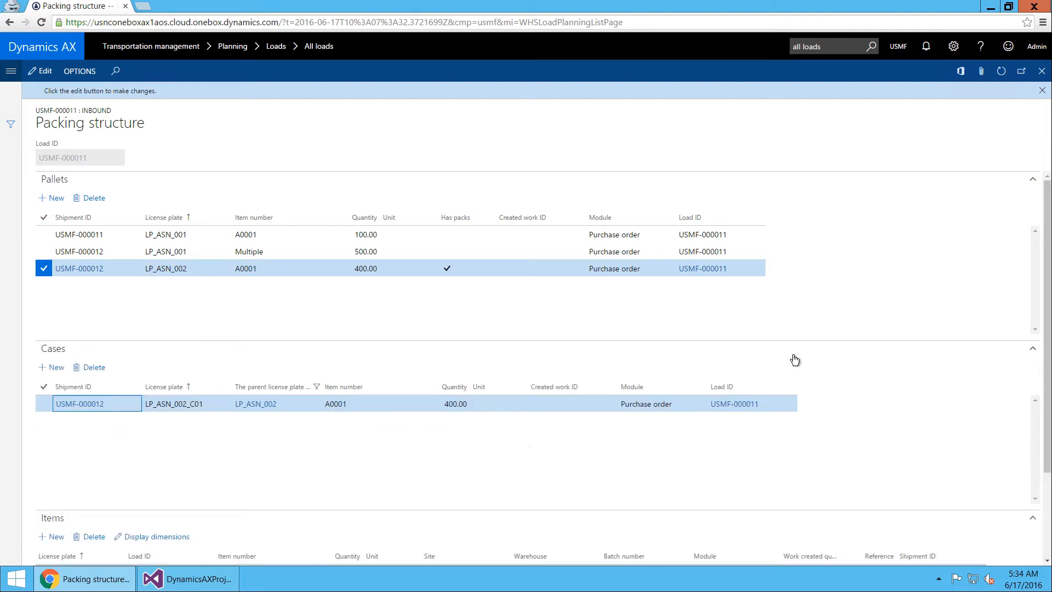
pyautogui.moveTo(1050, 286); pyautogui.dragTo(1050, 331)
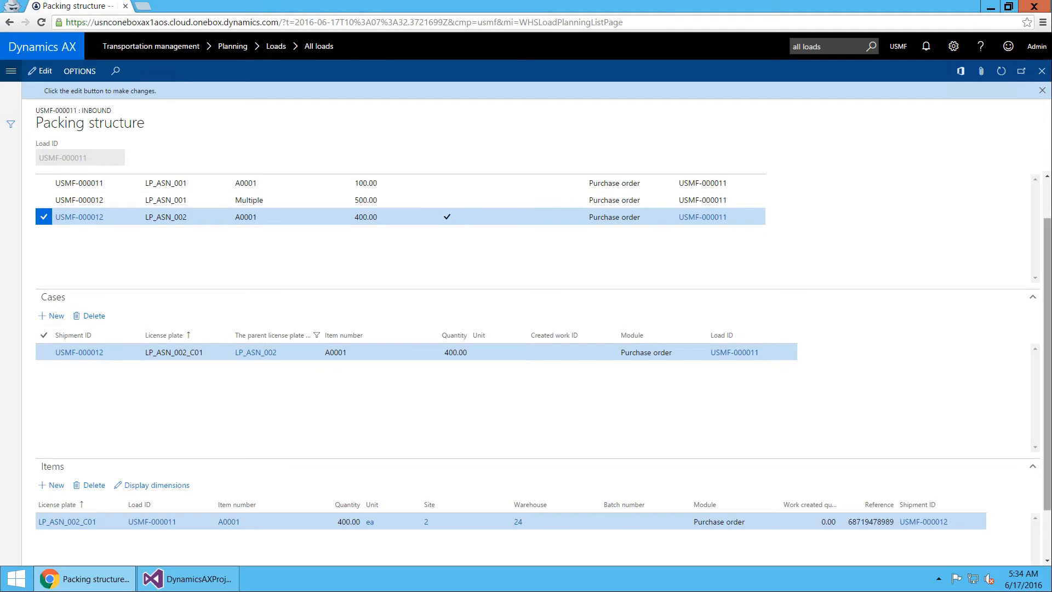
# Inspect the item lines of the multiple-item pallet LP_ASN_001 with the Cases section collapsed
pyautogui.scroll(1, 684, 365)
pyautogui.click(303, 217)
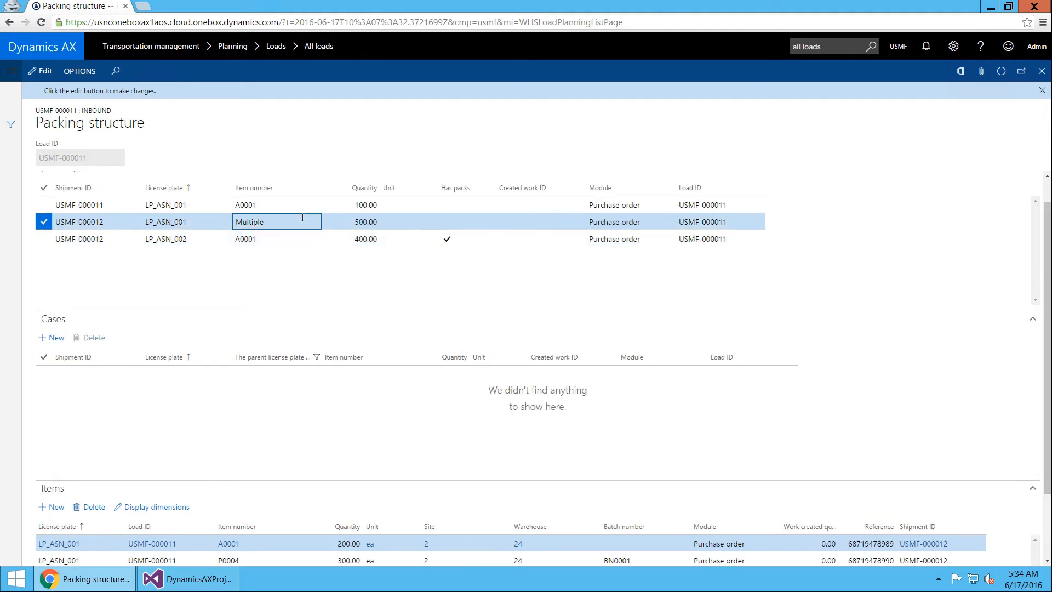
pyautogui.click(308, 317)
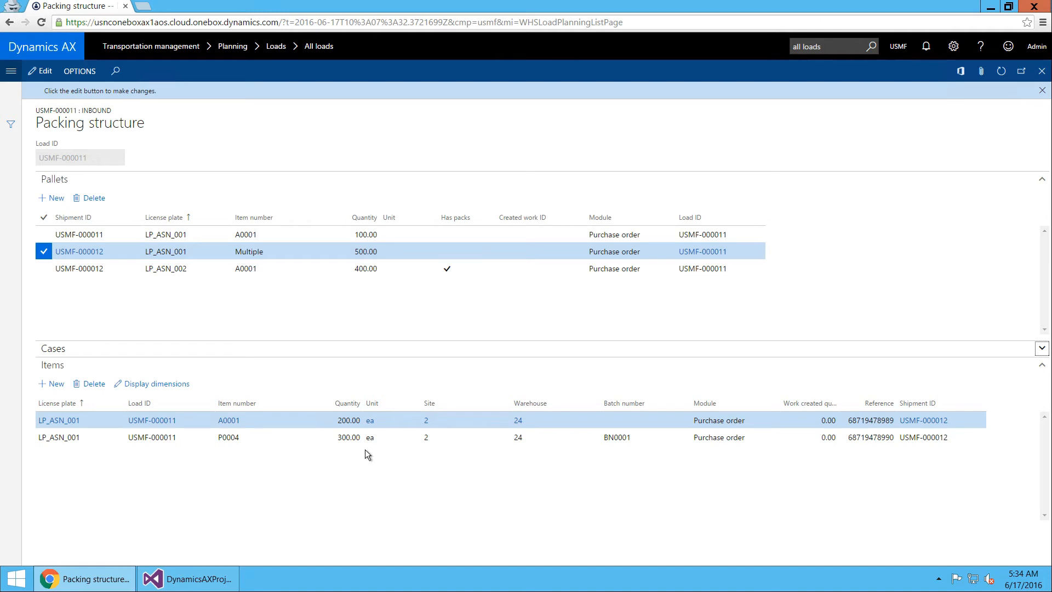
pyautogui.click(347, 436)
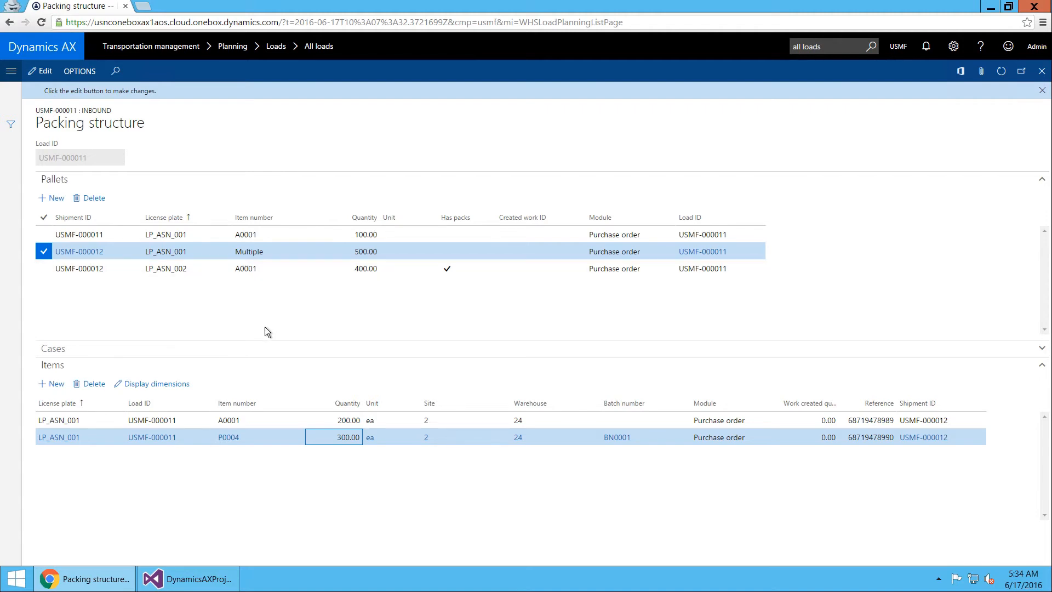
pyautogui.doubleClick(196, 250)
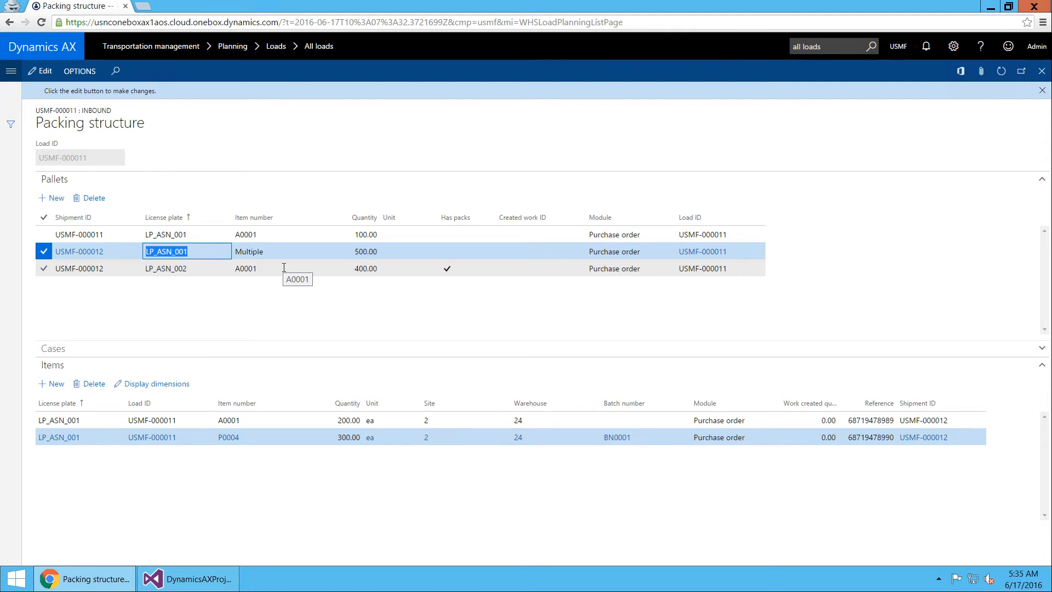
pyautogui.click(278, 250)
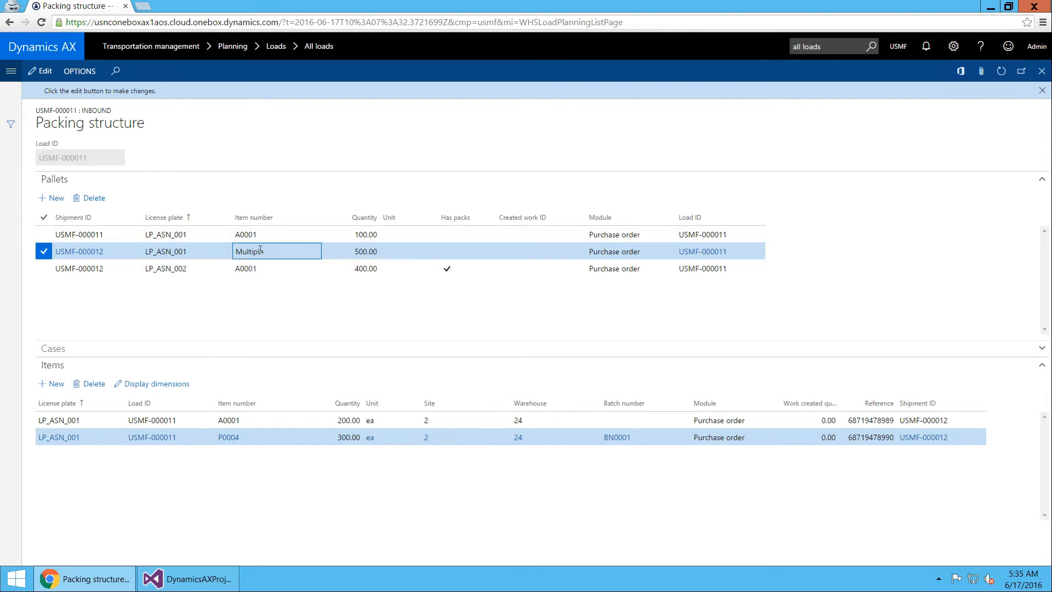
pyautogui.moveTo(278, 252); pyautogui.dragTo(235, 252)
pyautogui.click(281, 252)
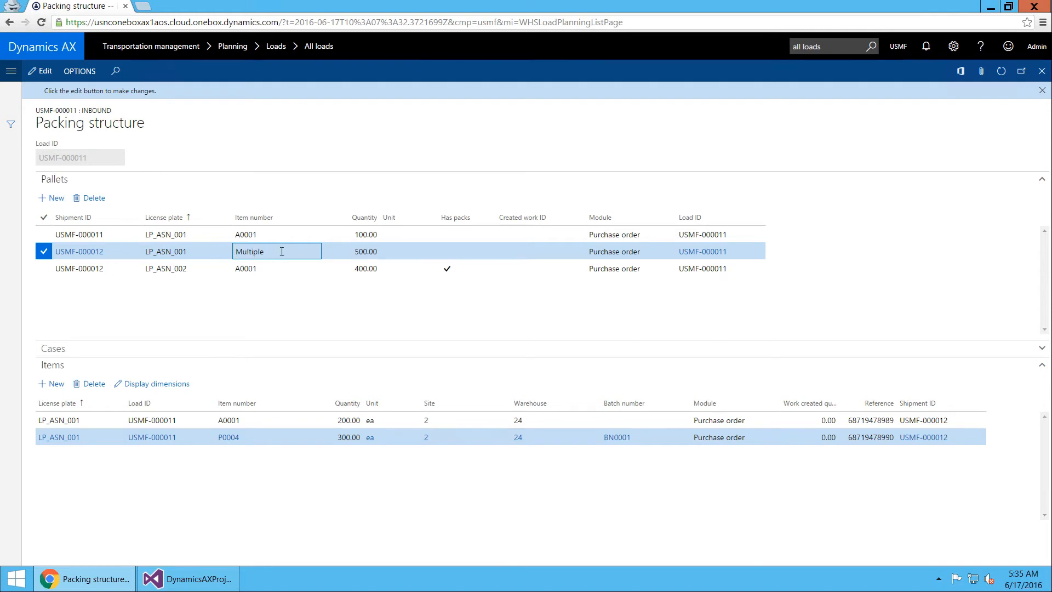